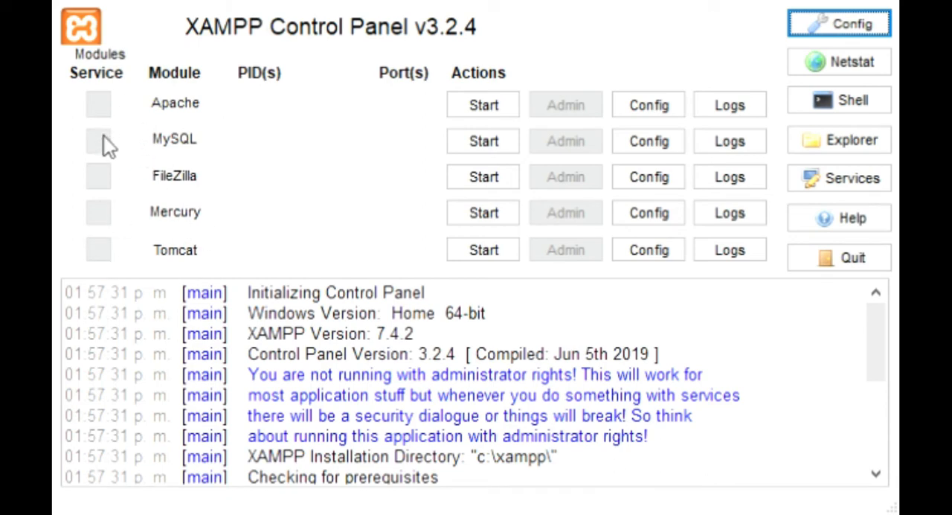
- Start the Apache and MySQL modules and check their status entries in the log
left_click(470, 104)
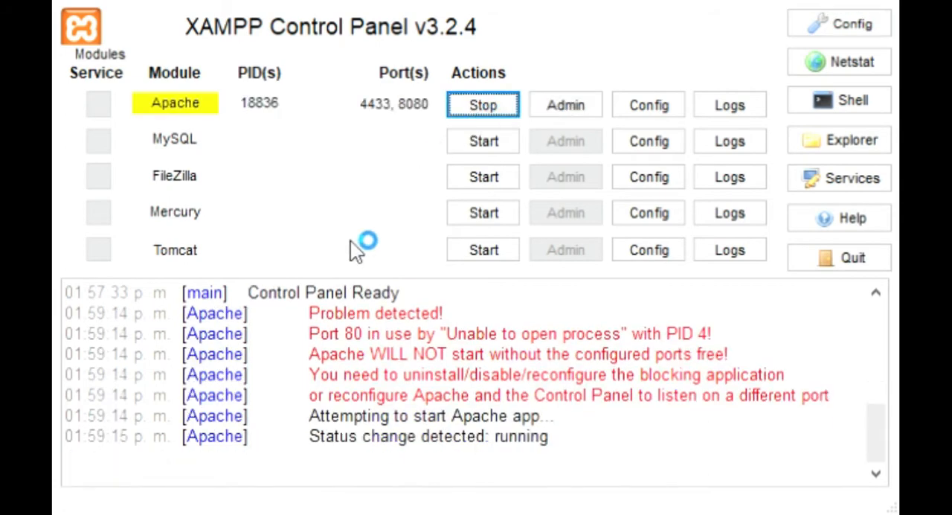
left_click_drag(313, 445, 565, 446)
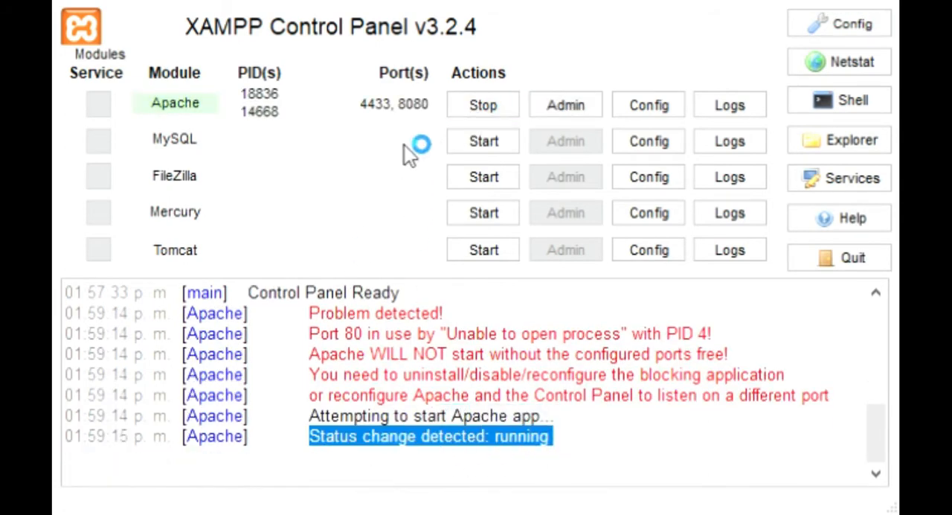
left_click(470, 137)
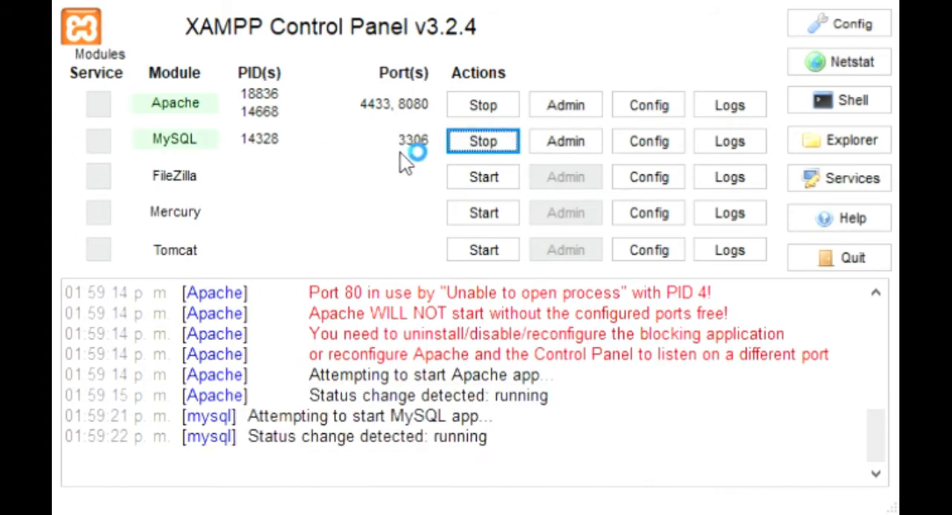
left_click(264, 452)
left_click_drag(264, 452, 472, 440)
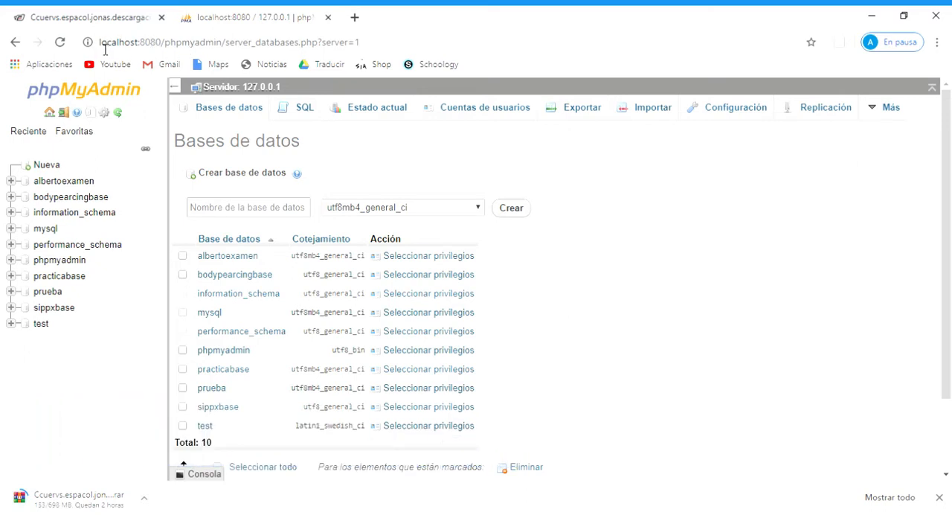
- Switch to phpMyAdmin in the browser and create a database named pruebavideo with the utf8mb4_general_ci collation
left_click_drag(119, 53, 228, 46)
left_click(433, 187)
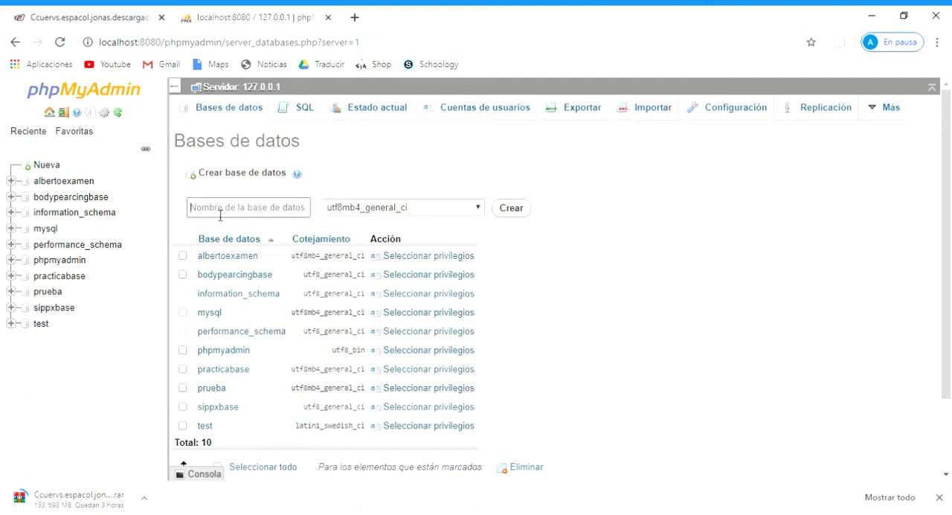
type("pruebavideo")
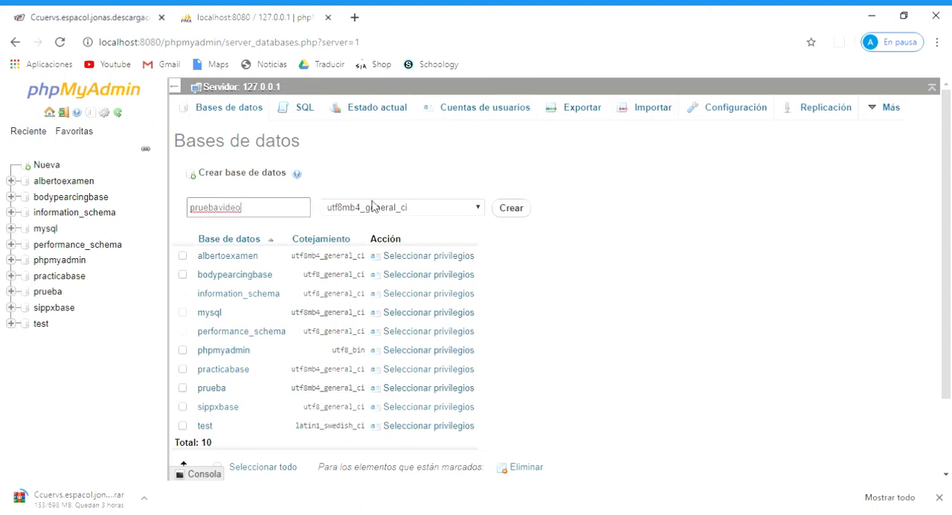
scroll(253, 349, "down", 2)
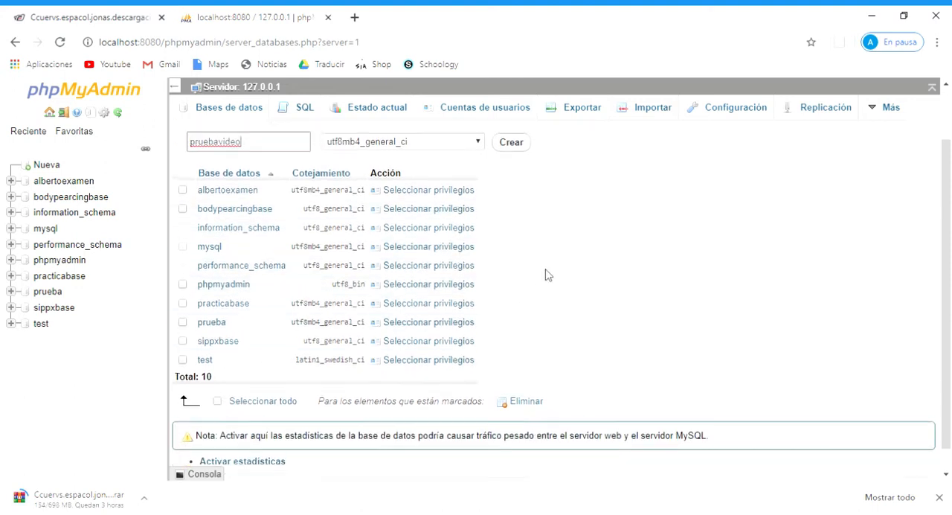
scroll(536, 253, "up", 2)
left_click(520, 208)
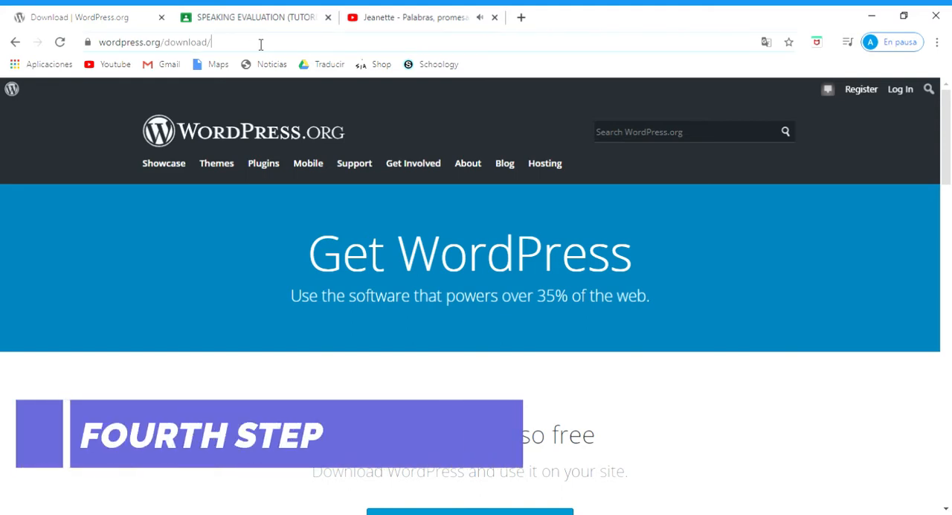
- Download WordPress 5.4 as a zip from wordpress.org/download and dismiss the thank-you message
left_click_drag(260, 43, 98, 43)
left_click(186, 276)
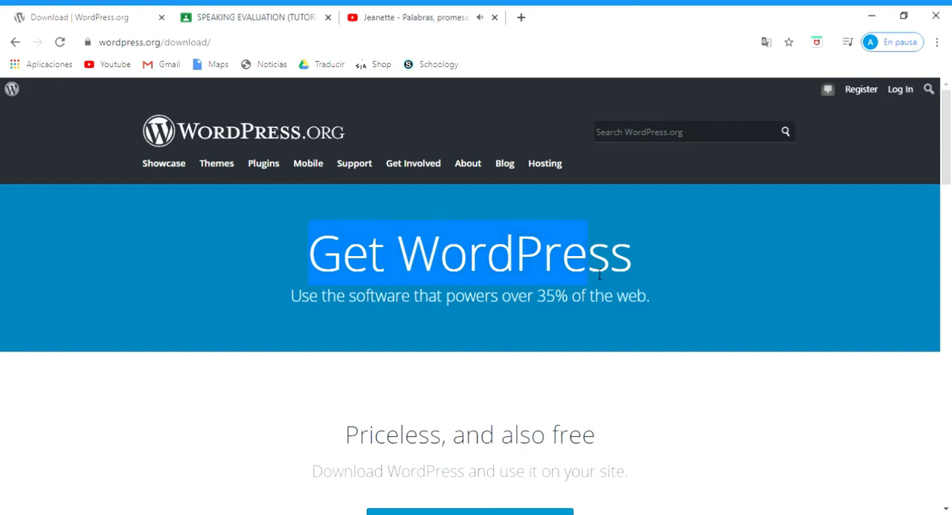
left_click_drag(599, 274, 651, 304)
left_click(458, 362)
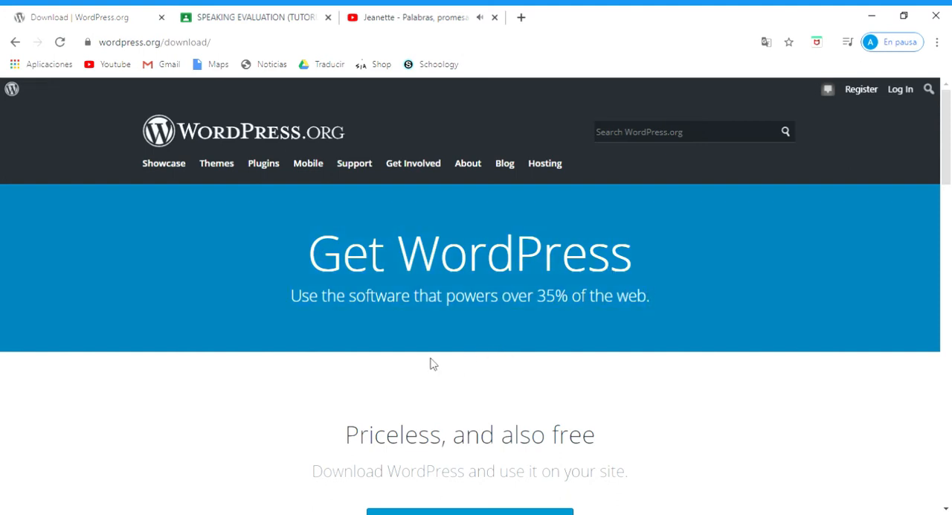
scroll(431, 362, "down", 2)
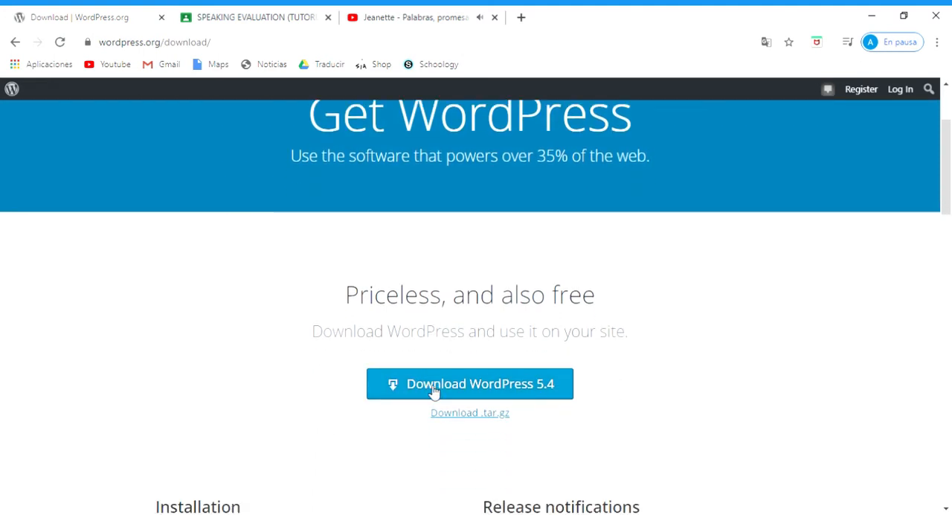
left_click(434, 387)
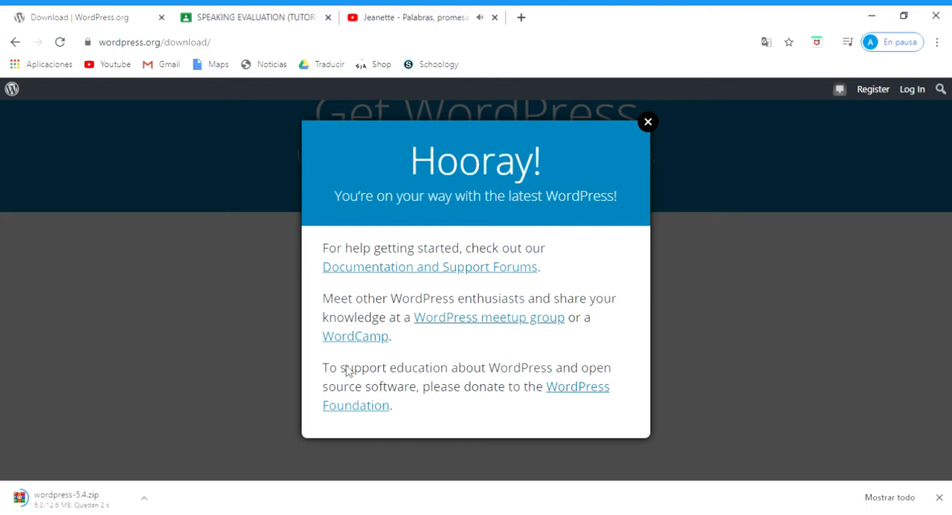
left_click(648, 122)
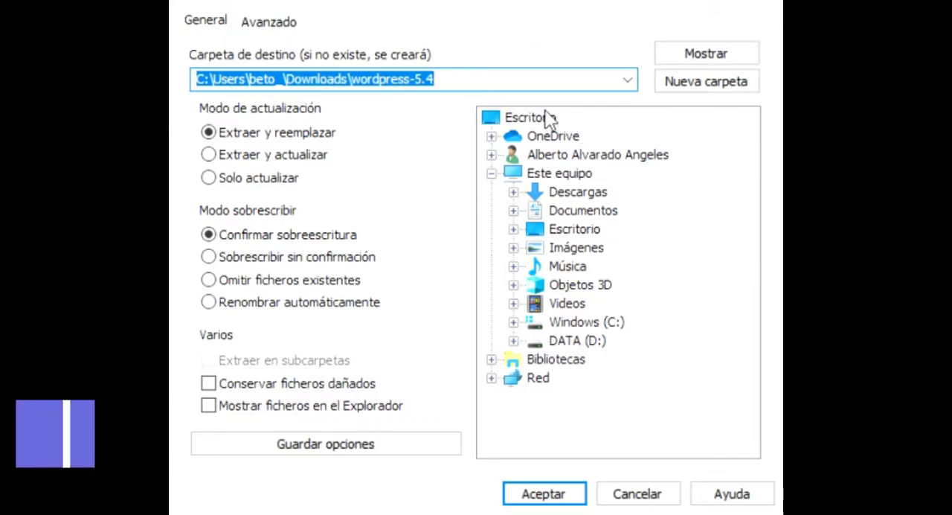
- Extract the WordPress 5.4 archive into the folder C:\xampp\htdocs
left_click(369, 84)
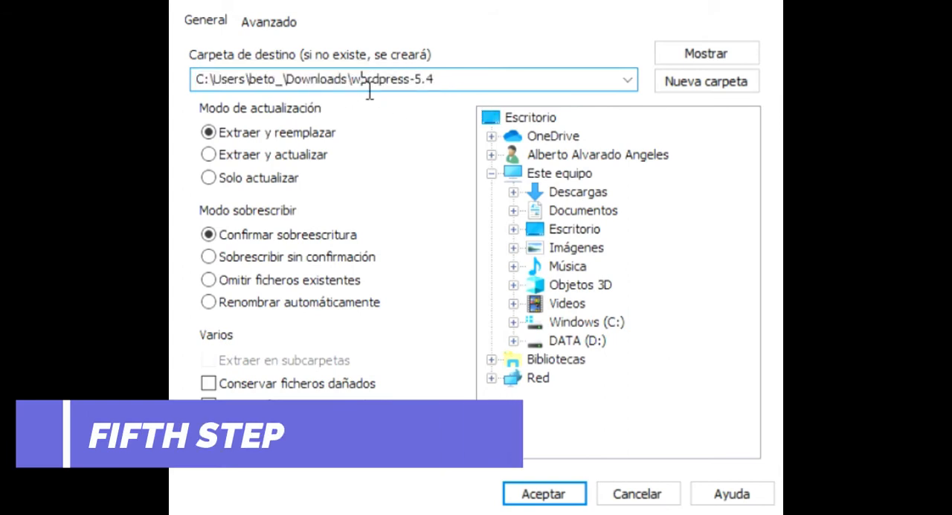
left_click_drag(369, 83, 471, 84)
left_click(472, 83)
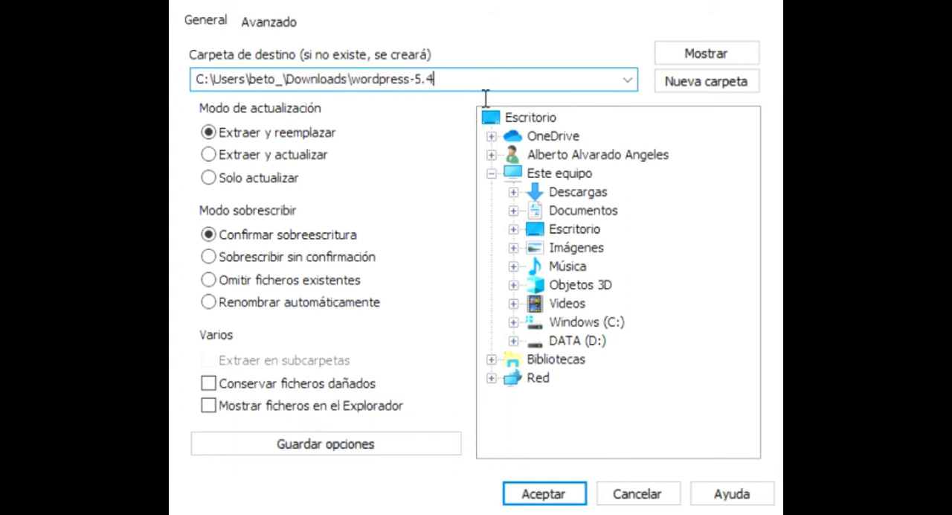
left_click(513, 322)
scroll(529, 328, "down", 1)
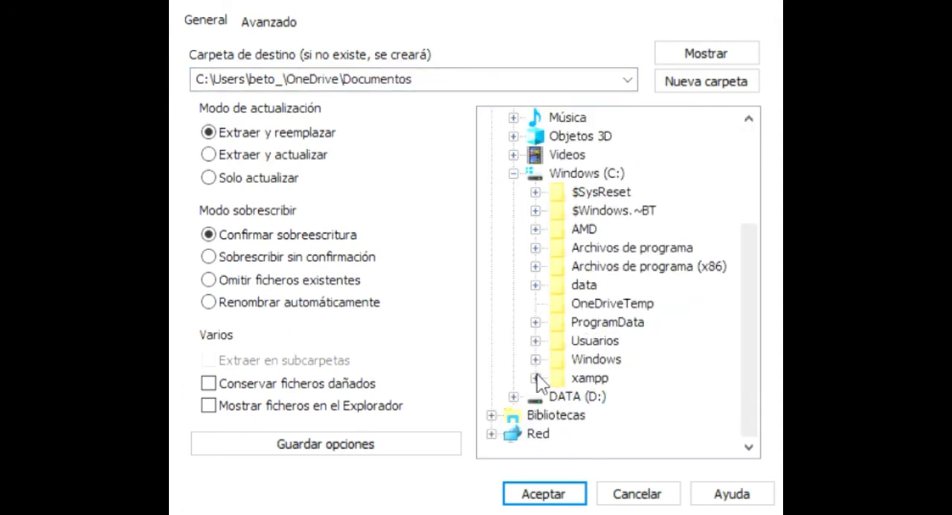
left_click(587, 378)
double_click(312, 88)
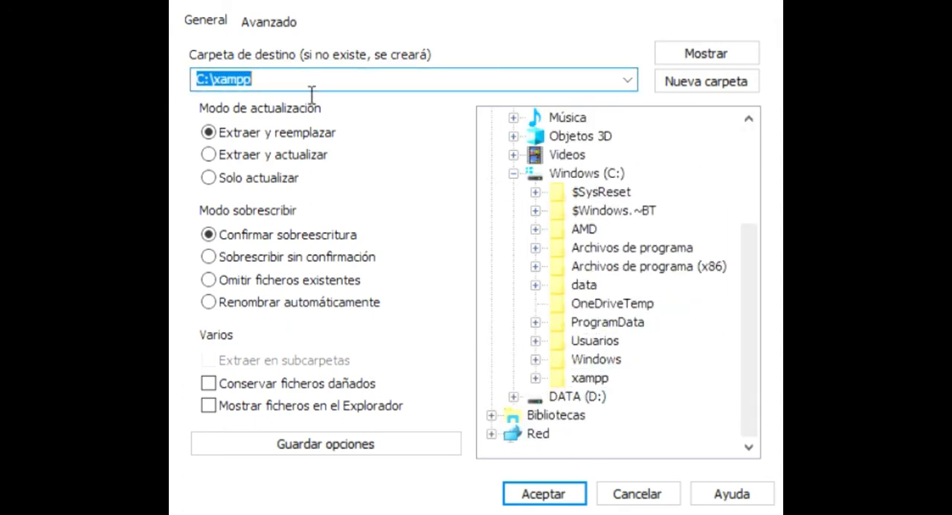
left_click(535, 378)
left_click(608, 230)
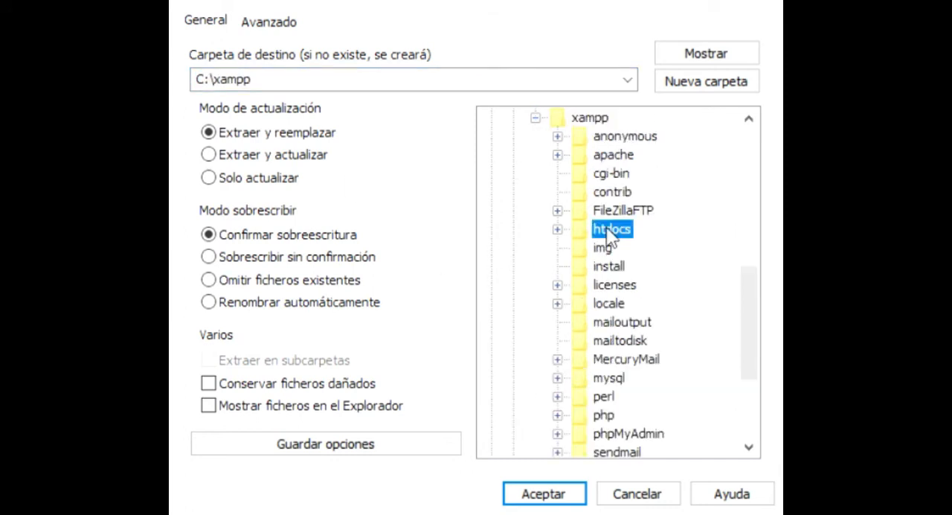
double_click(355, 86)
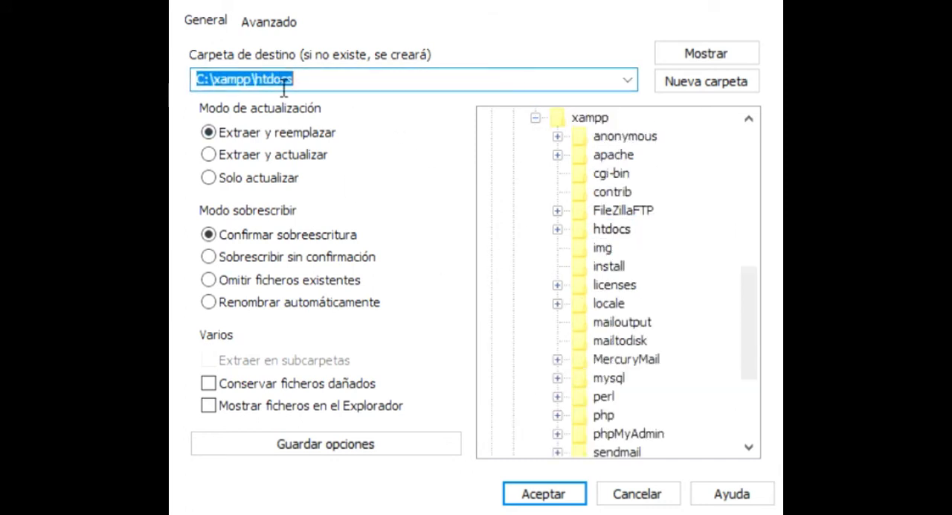
left_click(545, 495)
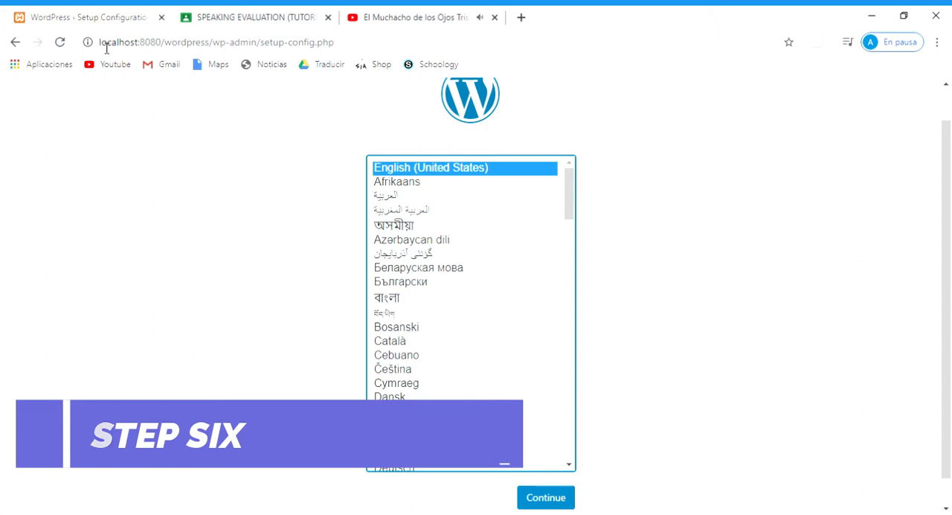
- Choose Español de México as the language on the local WordPress setup page and continue
left_click_drag(105, 45, 346, 49)
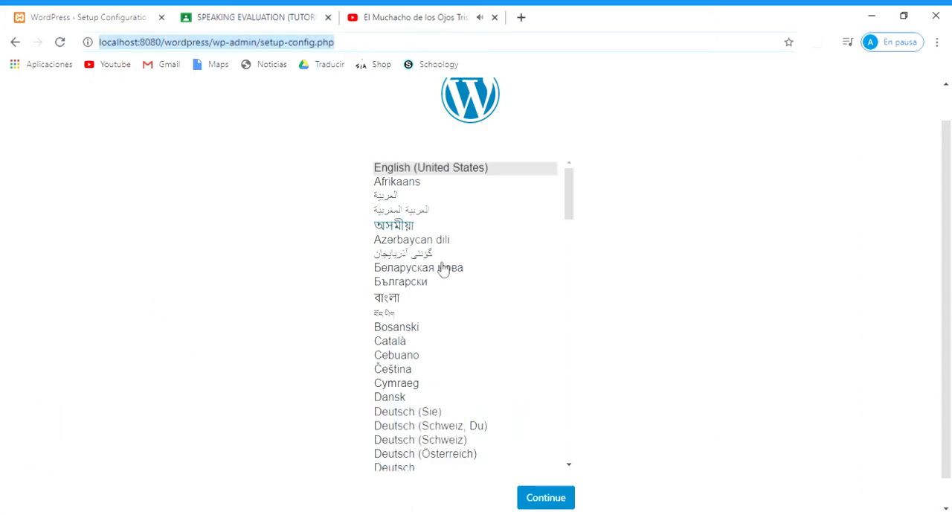
left_click(197, 279)
left_click_drag(570, 206, 583, 264)
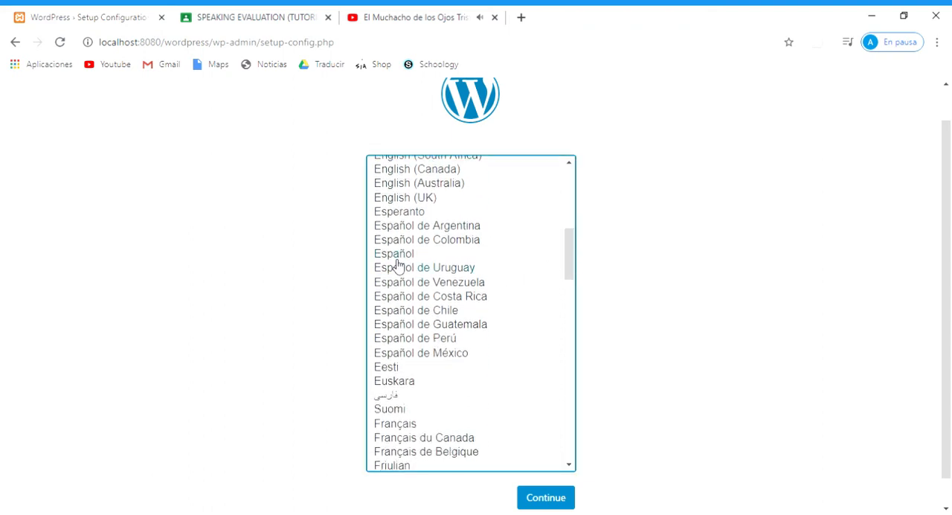
left_click(403, 354)
left_click(542, 498)
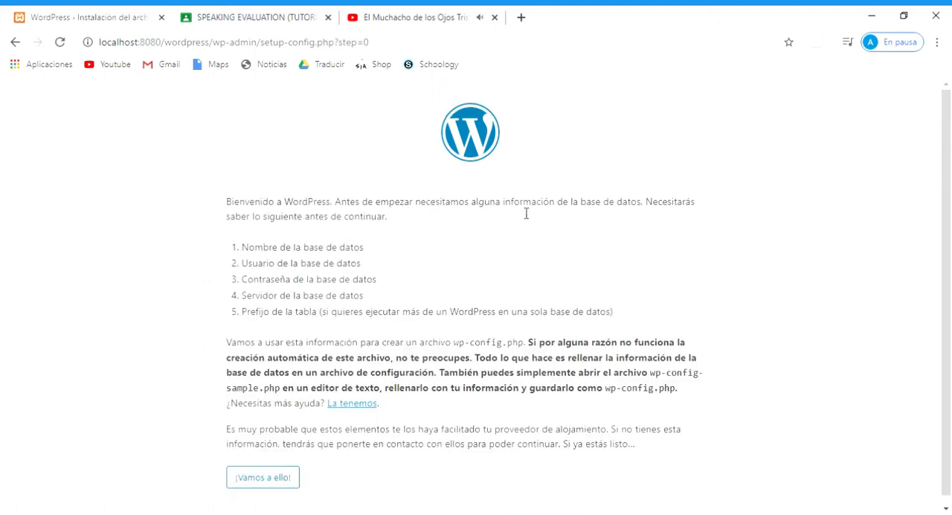
- Review the list of required database details on the welcome page and proceed to the connection form
left_click_drag(526, 213, 663, 205)
left_click_drag(256, 218, 409, 232)
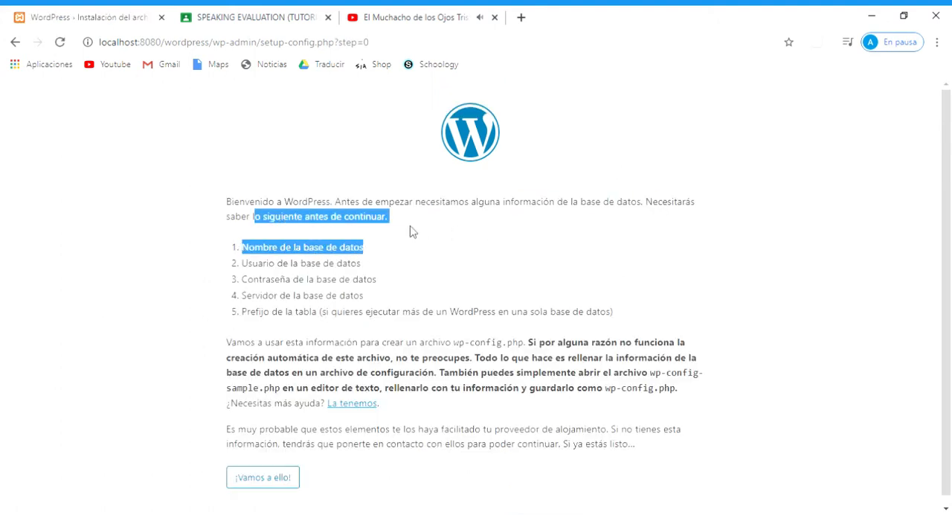
left_click_drag(317, 263, 365, 257)
left_click_drag(259, 269, 378, 280)
left_click(290, 303)
scroll(427, 290, "down", 1)
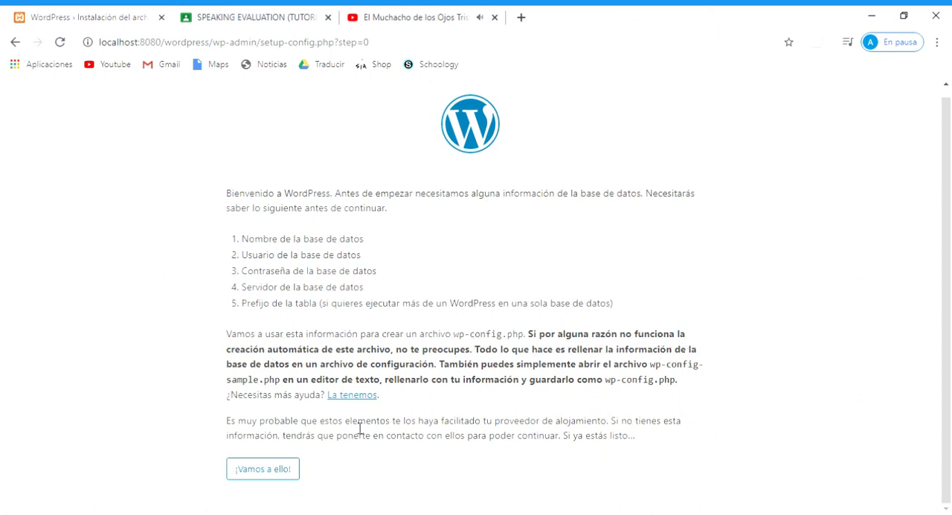
left_click(261, 469)
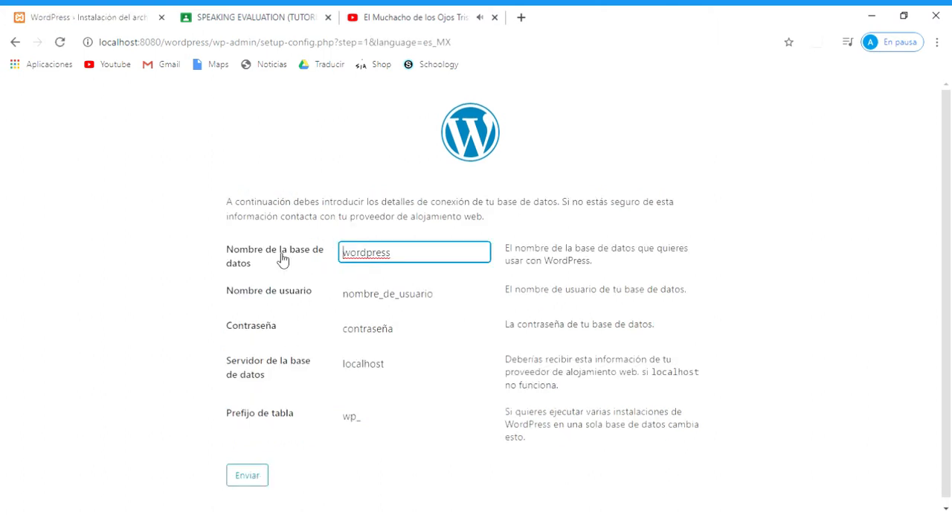
- Set the database name to prueba and the database username to root
left_click(430, 258)
left_click_drag(430, 258, 255, 265)
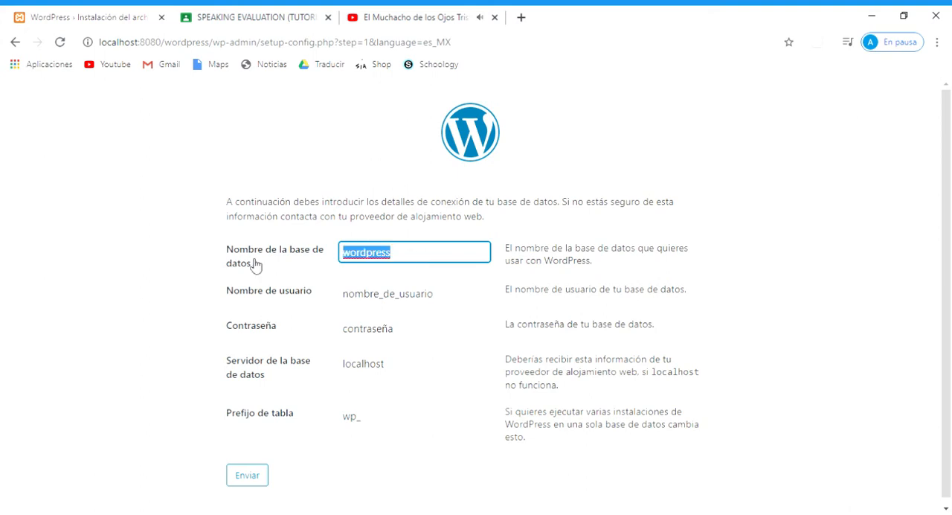
type("prueba")
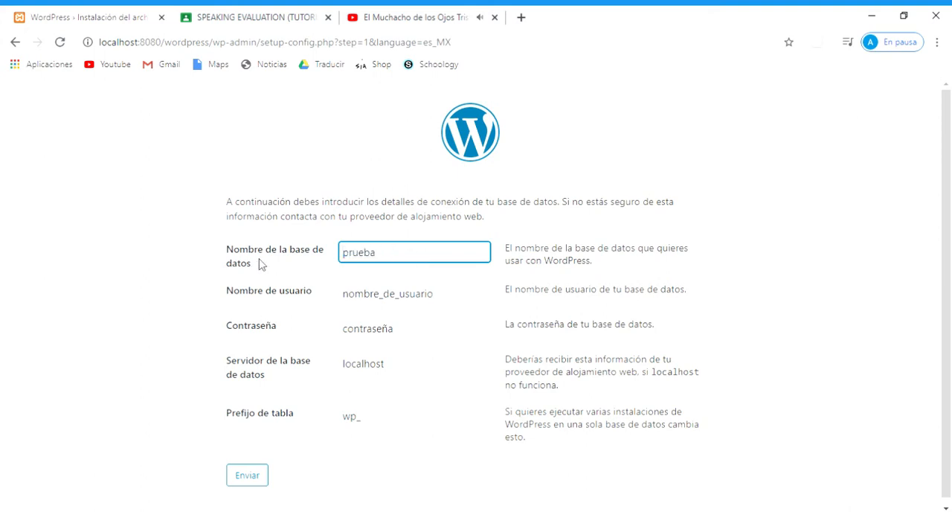
left_click_drag(484, 298, 301, 310)
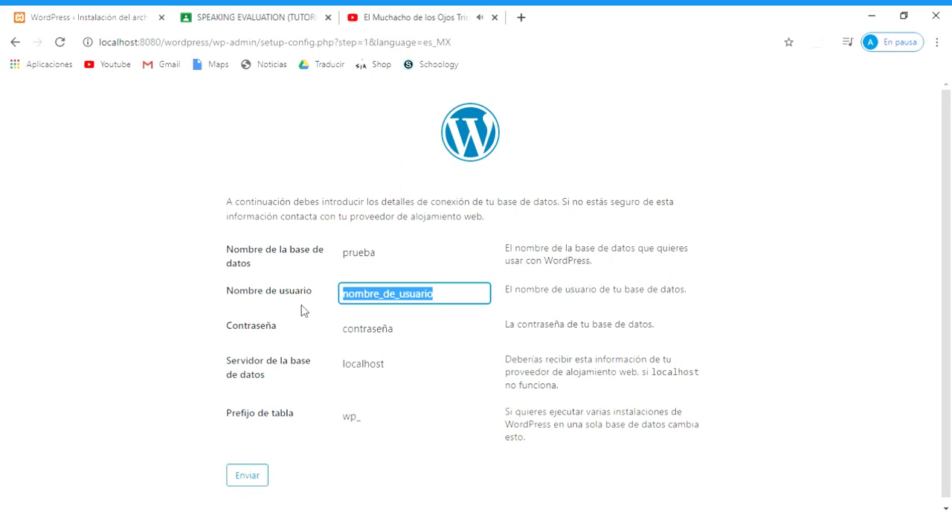
type("root")
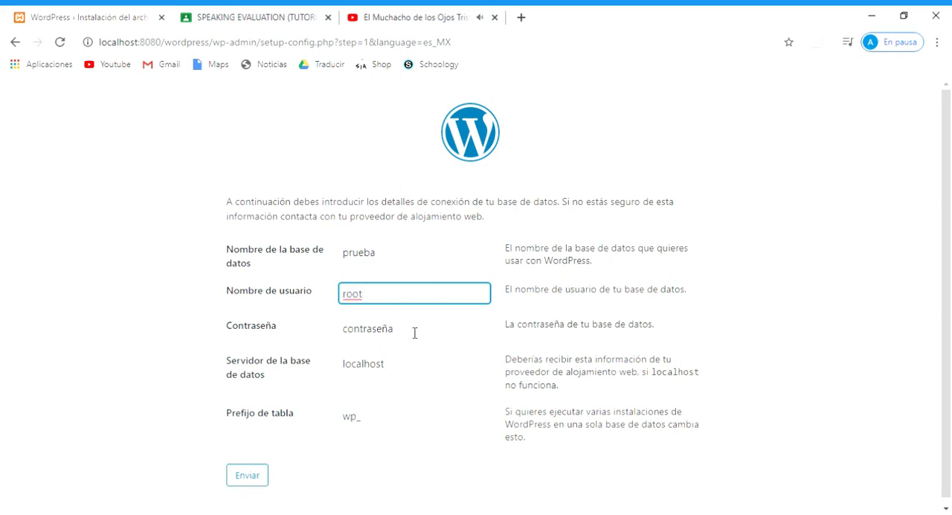
- Clear the database password, set the database server to localhost:8080, keep the table prefix wp_, and submit the connection details
left_click_drag(414, 332, 315, 343)
key("BackSpace")
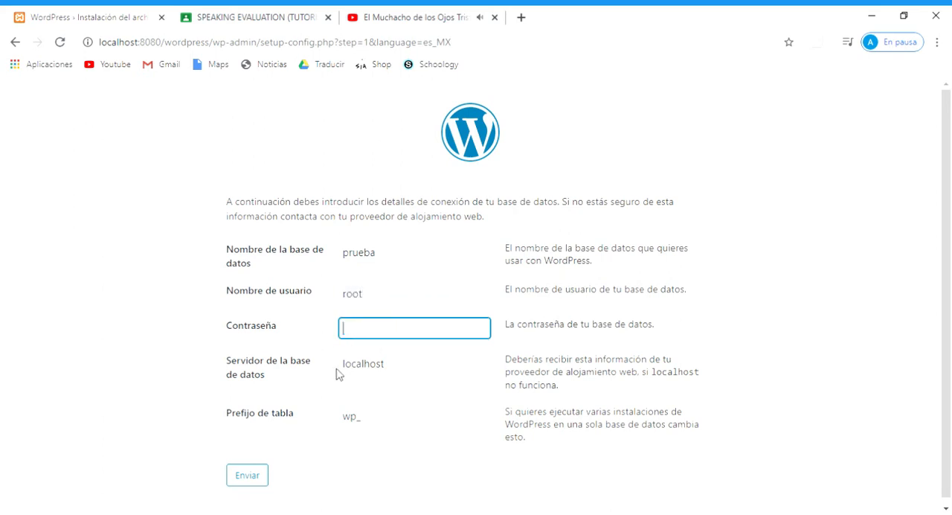
left_click(427, 374)
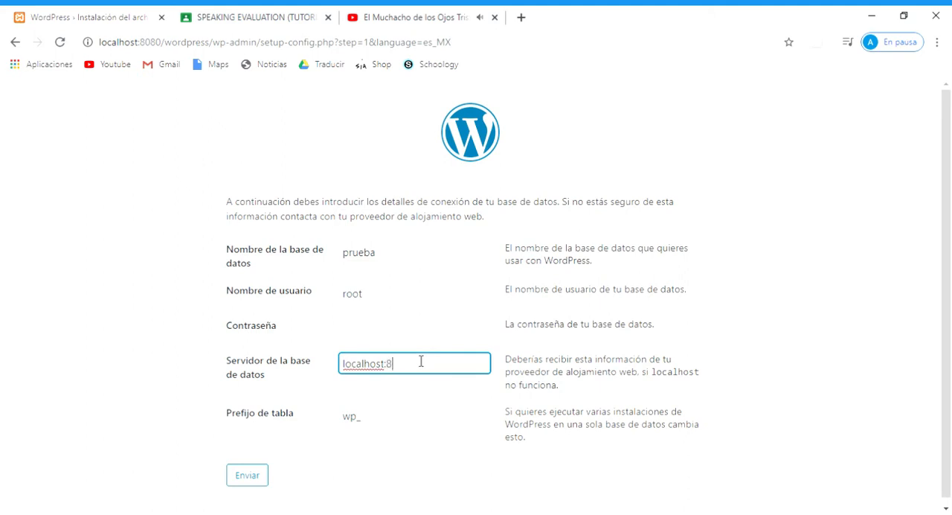
left_click(288, 415)
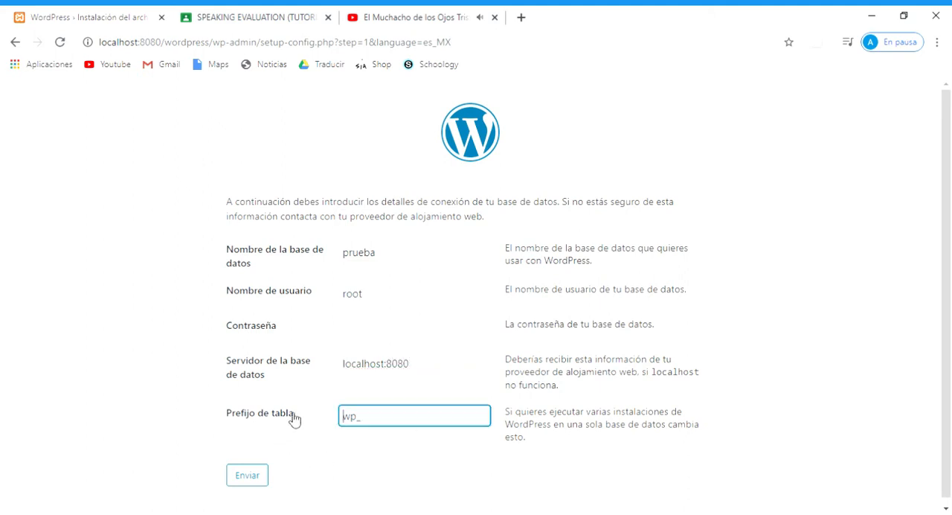
left_click(356, 454)
left_click(248, 478)
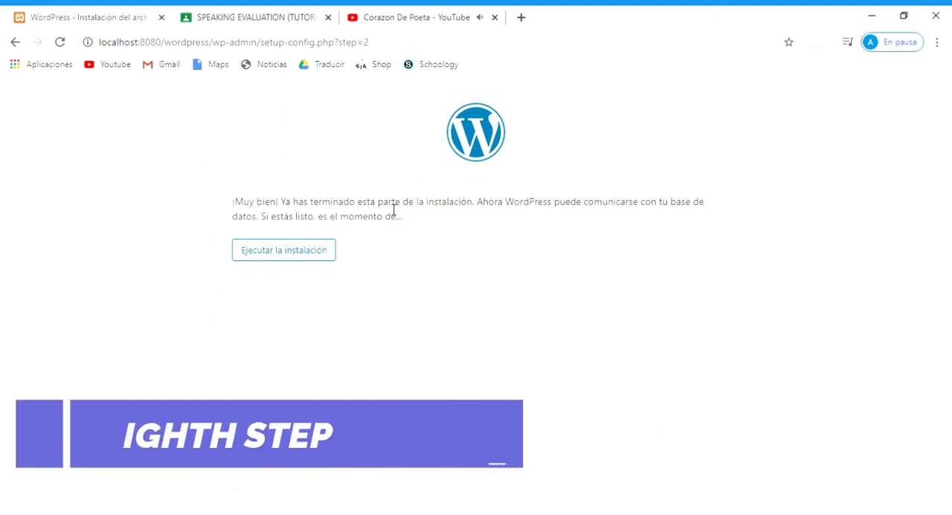
left_click_drag(400, 203, 552, 201)
left_click(536, 216)
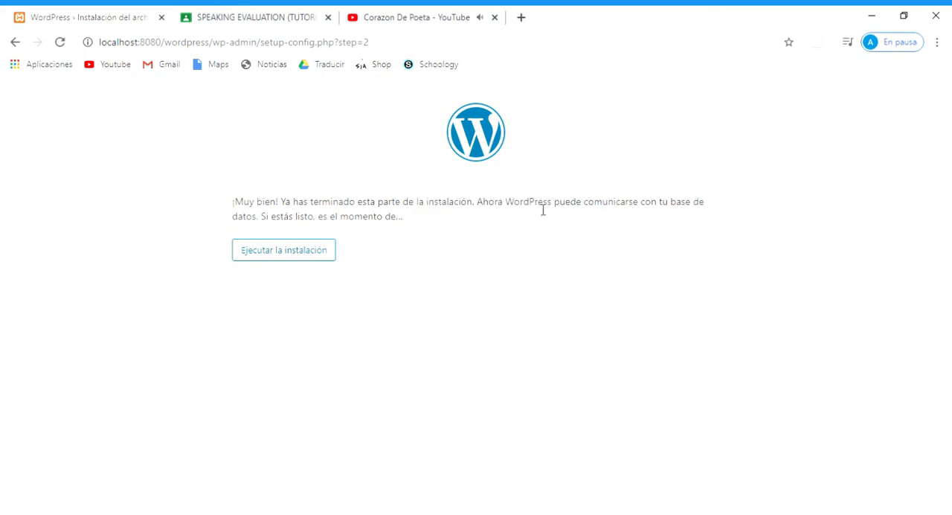
- Run the WordPress installation from the database connection success page
left_click_drag(489, 203, 257, 220)
left_click(405, 243)
left_click(285, 250)
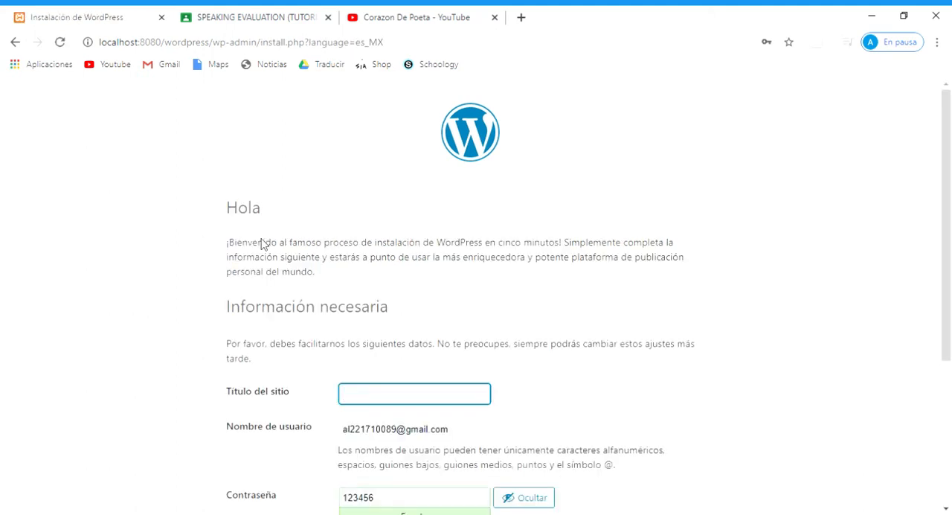
- Set the site title to Prueba WordPress and keep the prefilled username
scroll(446, 323, "down", 1)
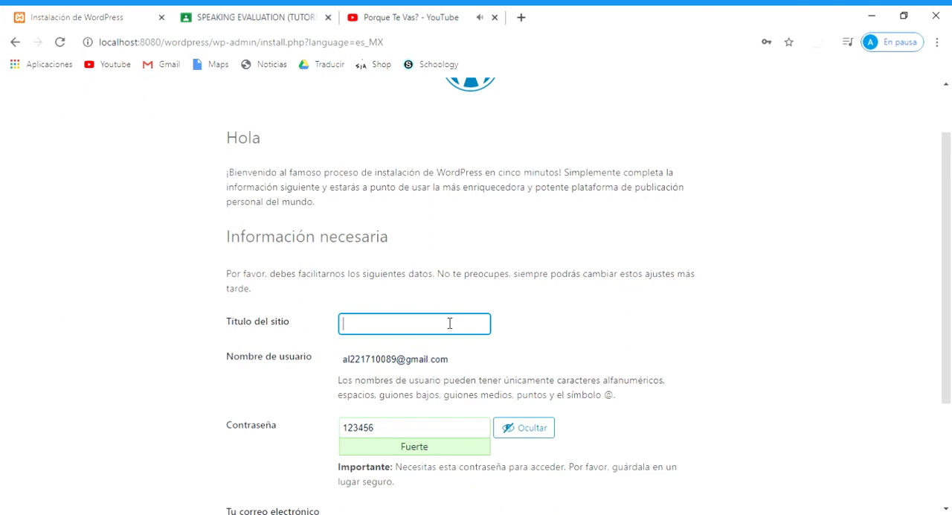
scroll(436, 297, "down", 1)
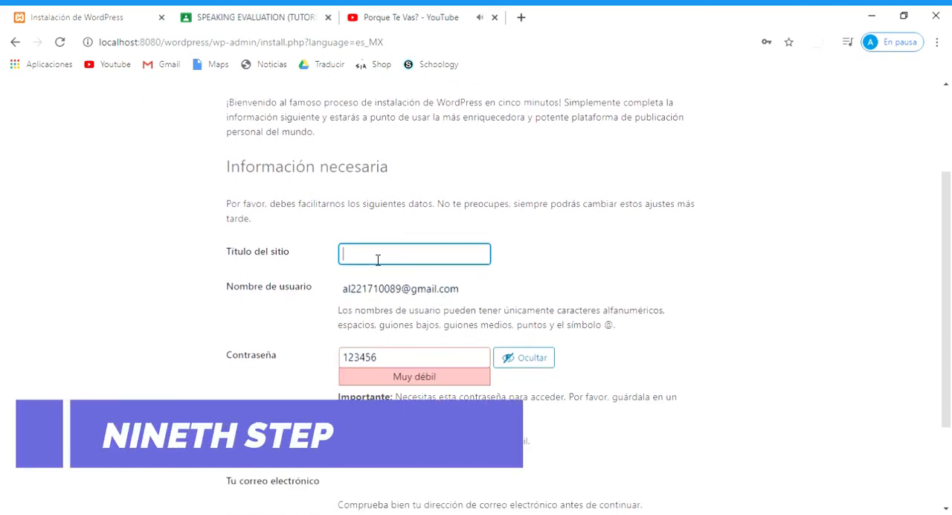
type("Prueb")
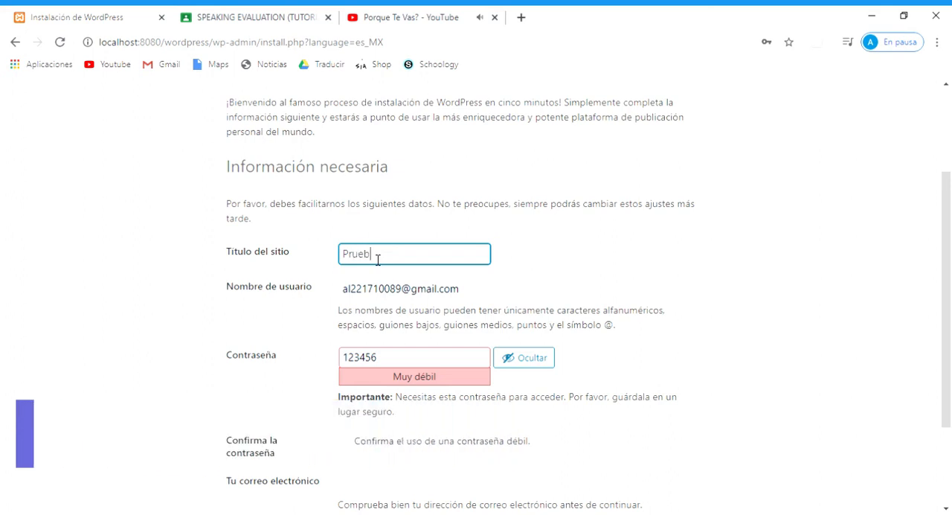
type("a WordPress")
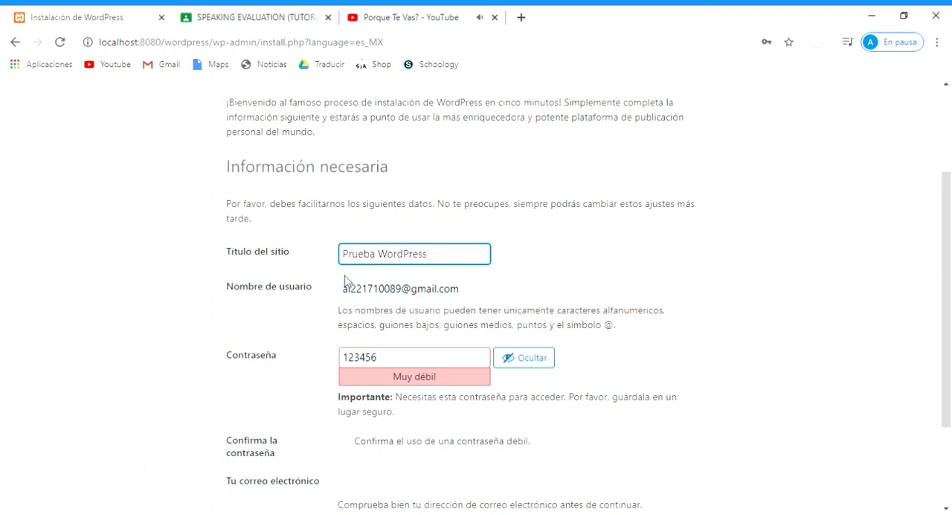
left_click(300, 293)
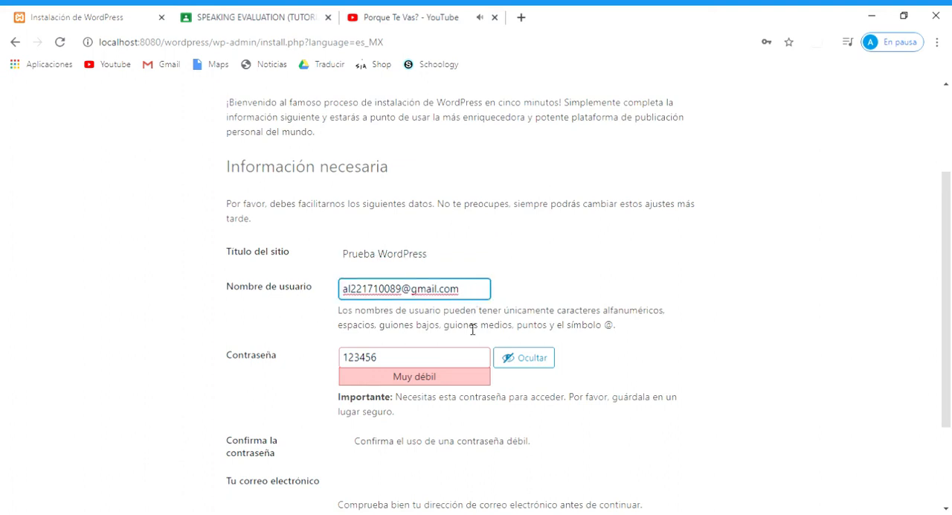
left_click(536, 322)
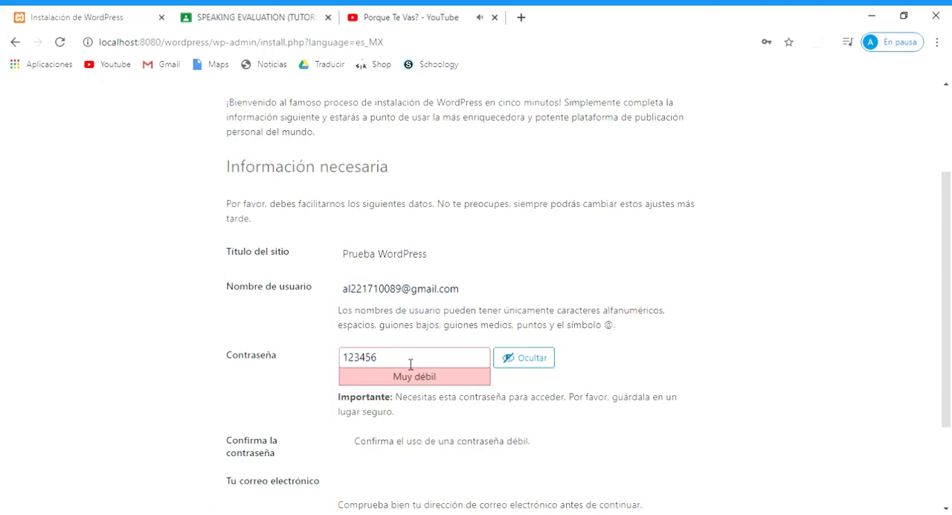
- Hide the administrator password and replace it with a longer, stronger account password
left_click(511, 358)
left_click_drag(409, 362, 312, 367)
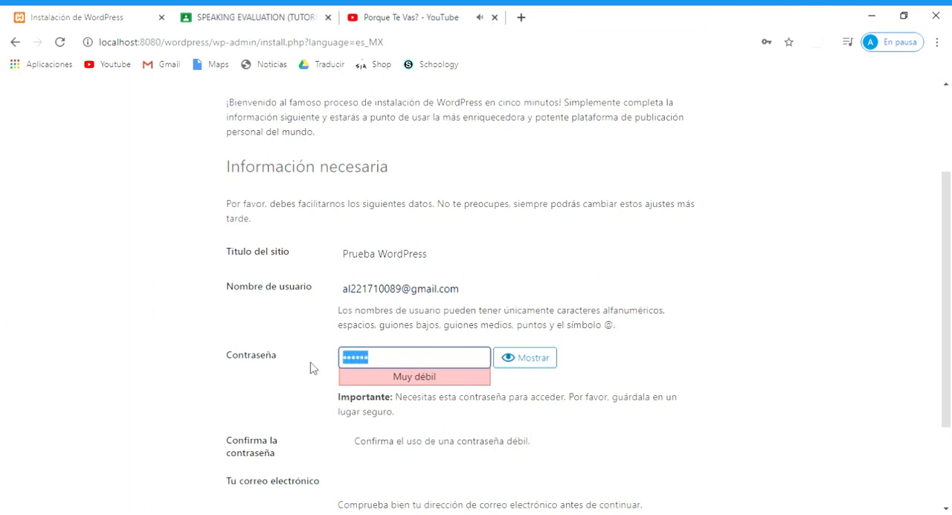
key("BackSpace")
type("1234567890123")
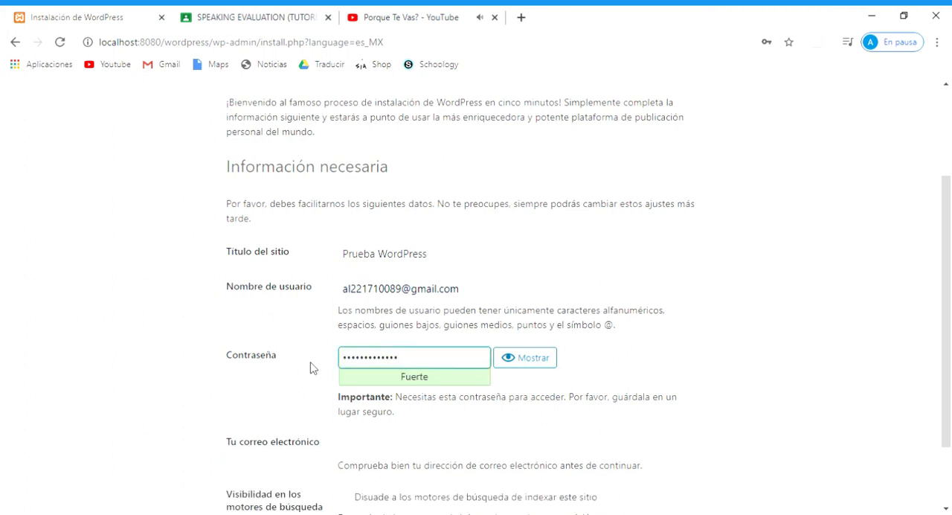
left_click(313, 368)
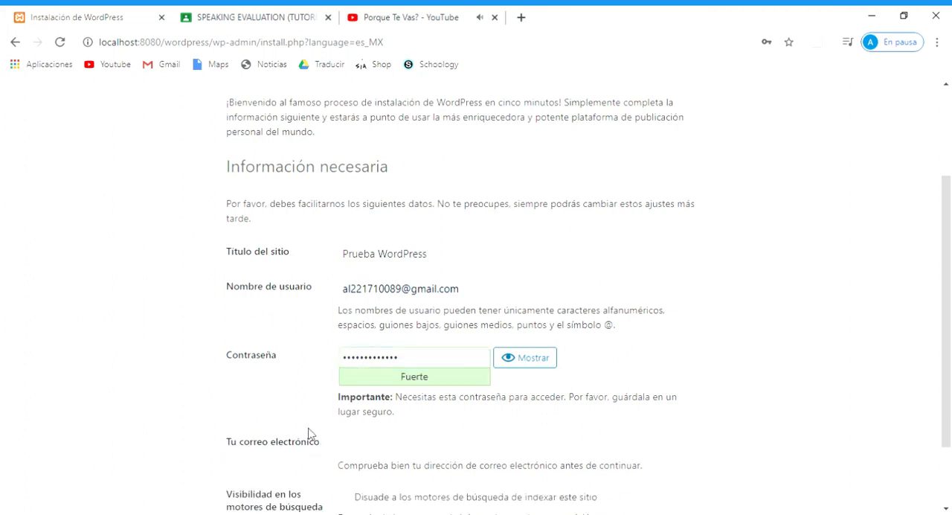
- Fill in the administrator's e-mail address and enable discouraging search engines from indexing the site
scroll(344, 444, "down", 1)
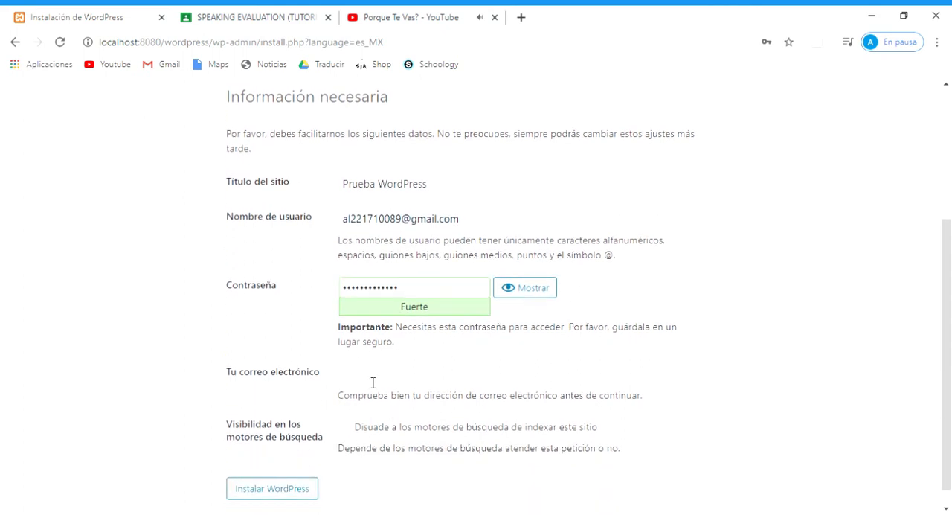
left_click(373, 382)
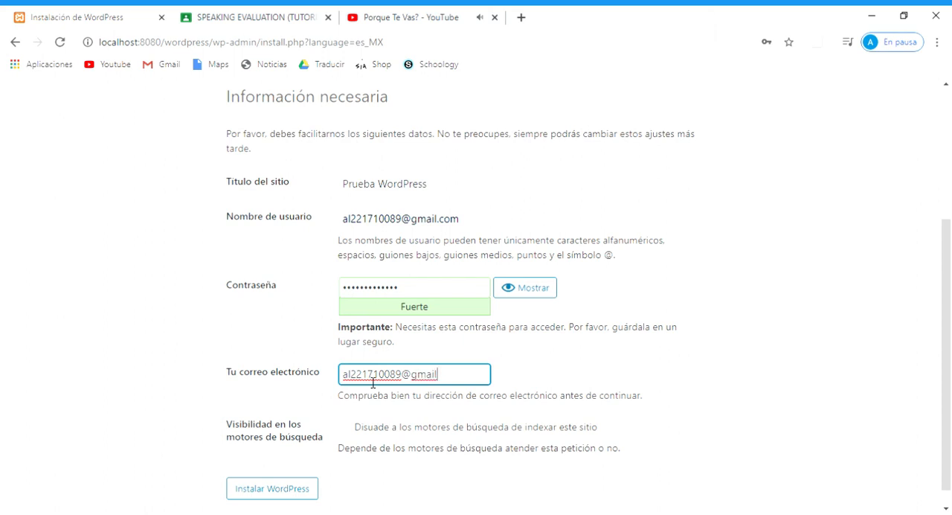
type("m")
left_click(387, 430)
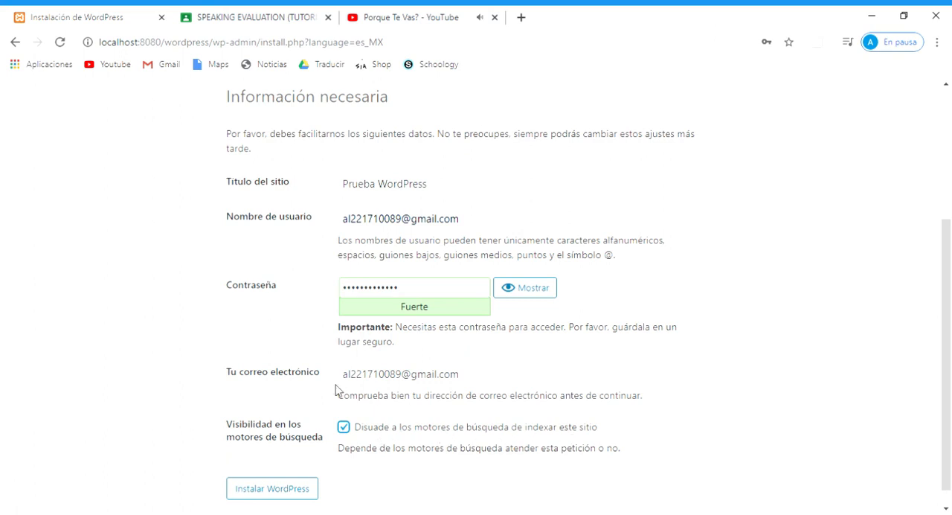
- Check the search engine visibility option and install WordPress with the entered site information
scroll(336, 389, "down", 1)
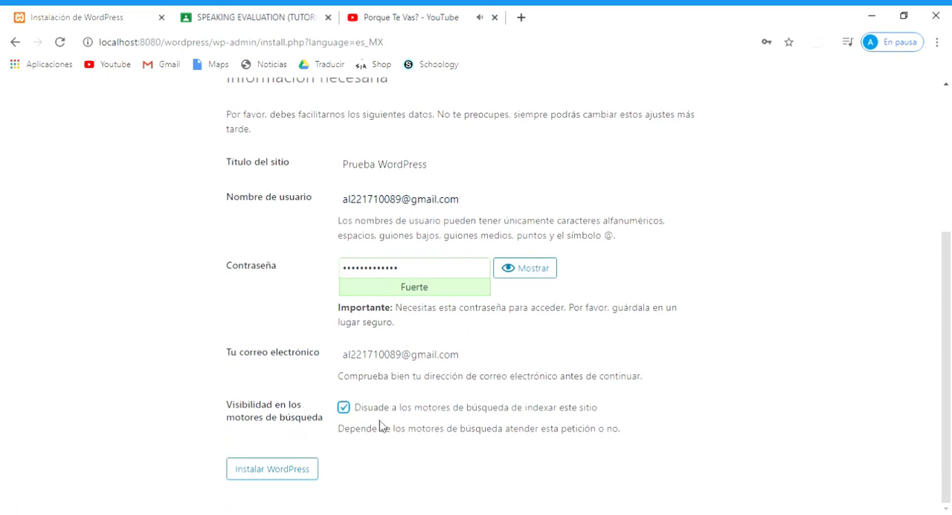
left_click_drag(644, 437, 346, 409)
left_click(389, 455)
left_click(270, 471)
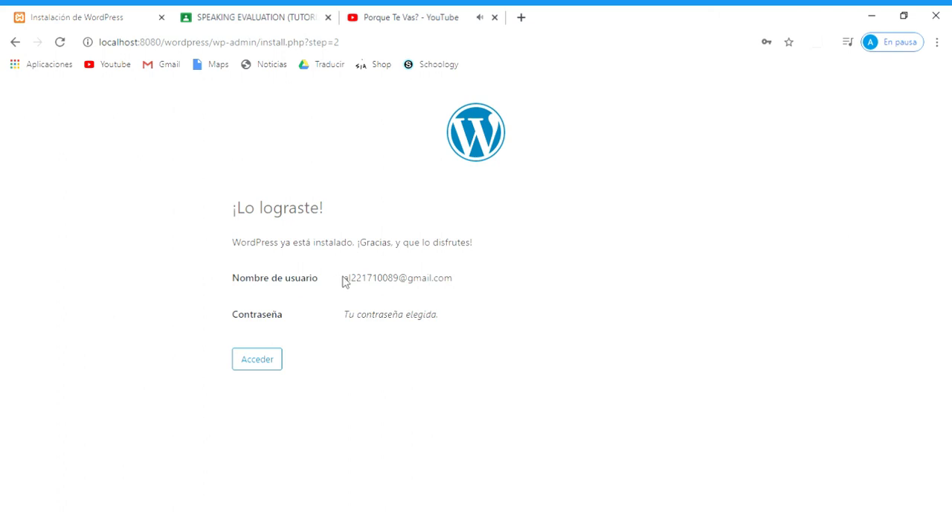
- Review the installation message and the username on the success page, and continue to the login form
left_click_drag(280, 246, 441, 246)
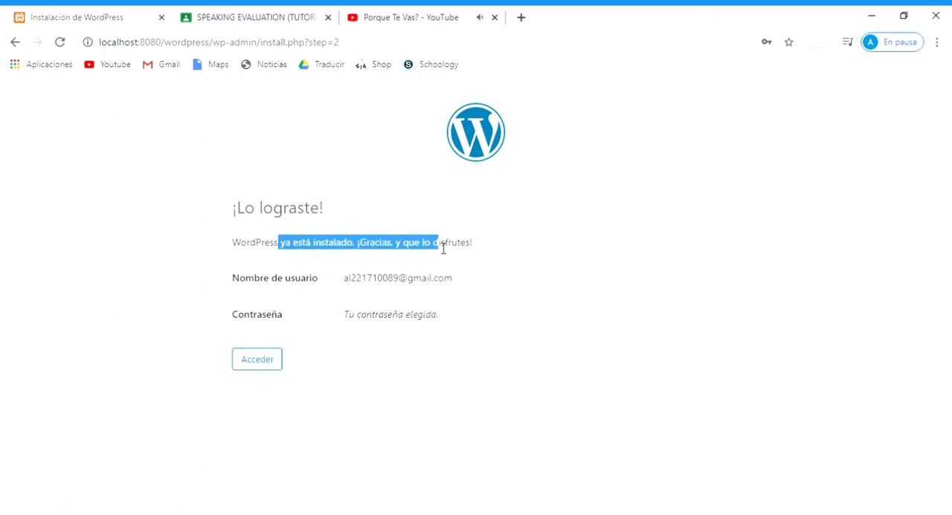
left_click(316, 263)
left_click_drag(344, 282, 455, 283)
left_click(347, 293)
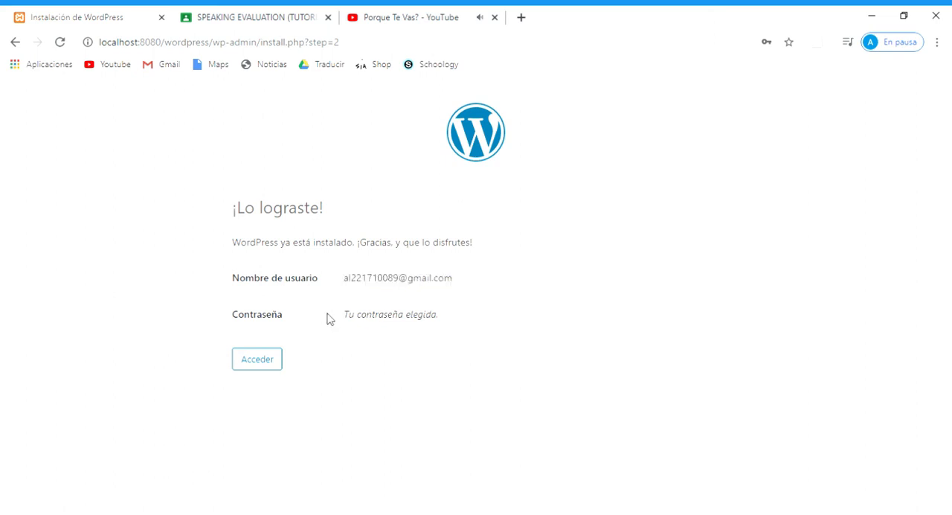
left_click(266, 365)
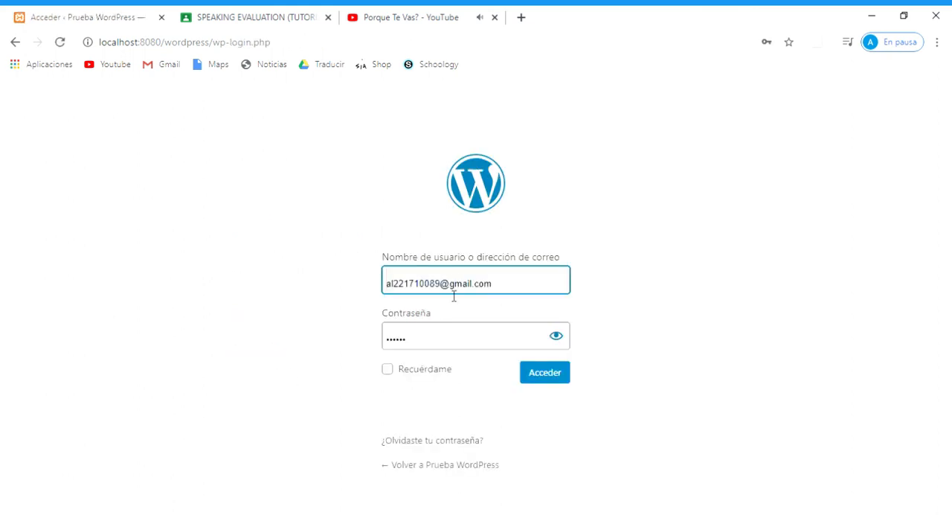
- Replace the prefilled login password with the new account password and log in to the site
left_click_drag(447, 342, 273, 347)
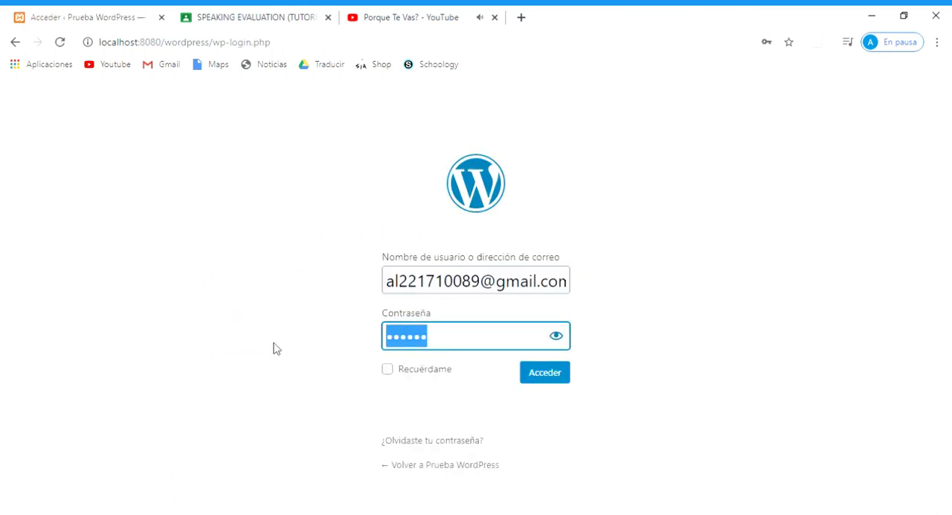
key("BackSpace")
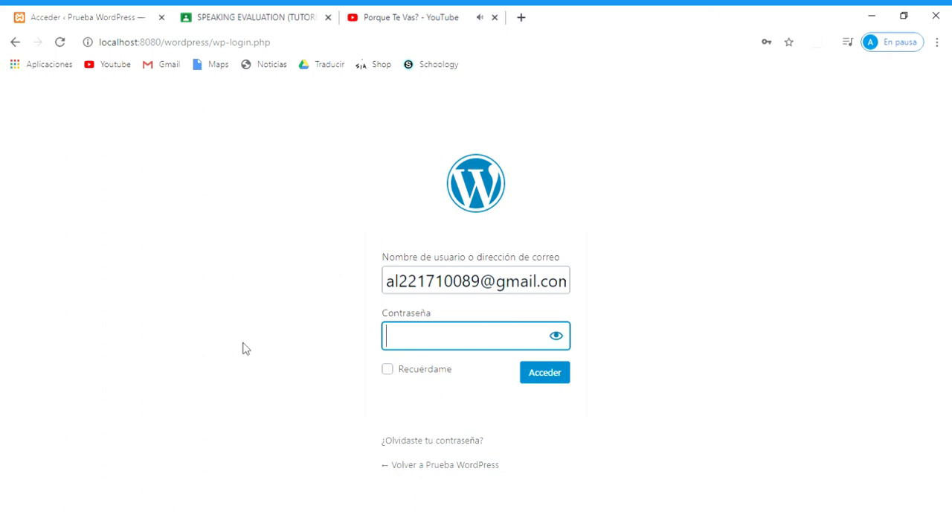
type("•••••••••••••")
key("Return")
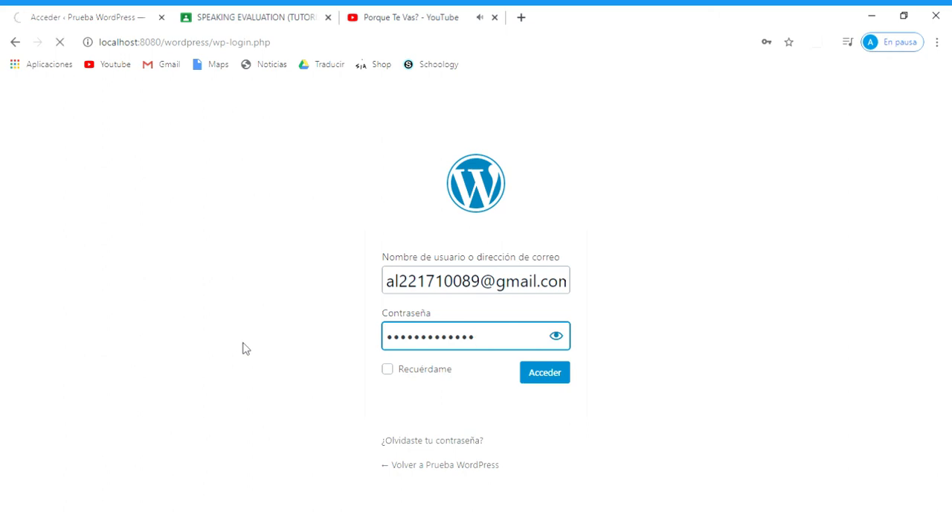